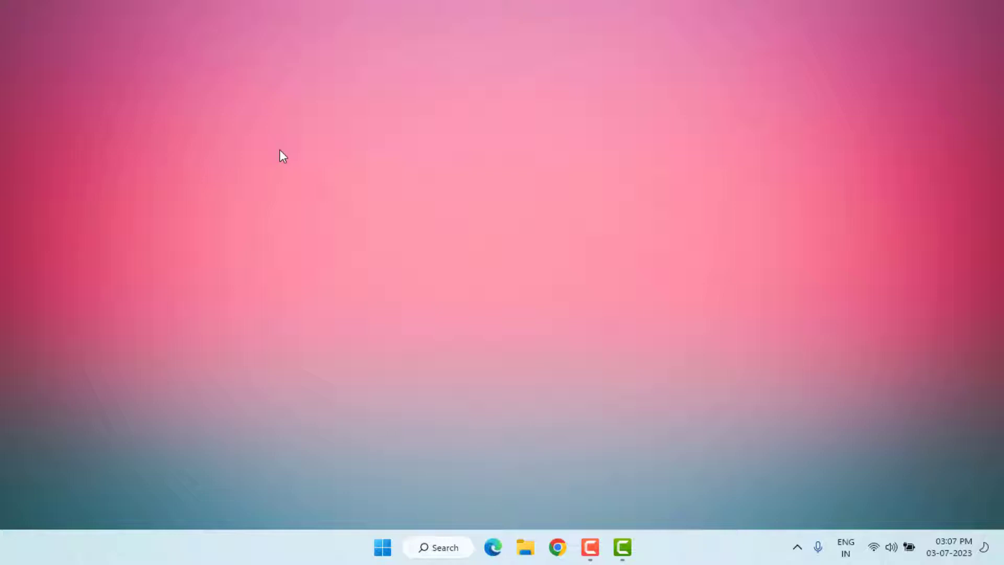
- Launch the Internet Connections troubleshooter from the other troubleshooters in the Windows system settings, and cancel it
{"action": "left_click", "coordinate": [384, 551]}
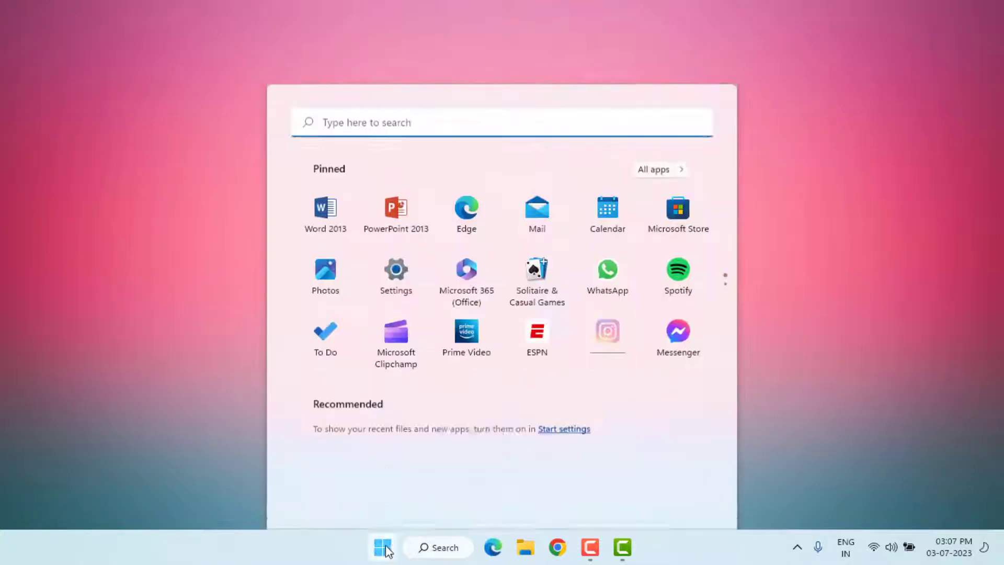
{"action": "left_click", "coordinate": [396, 217]}
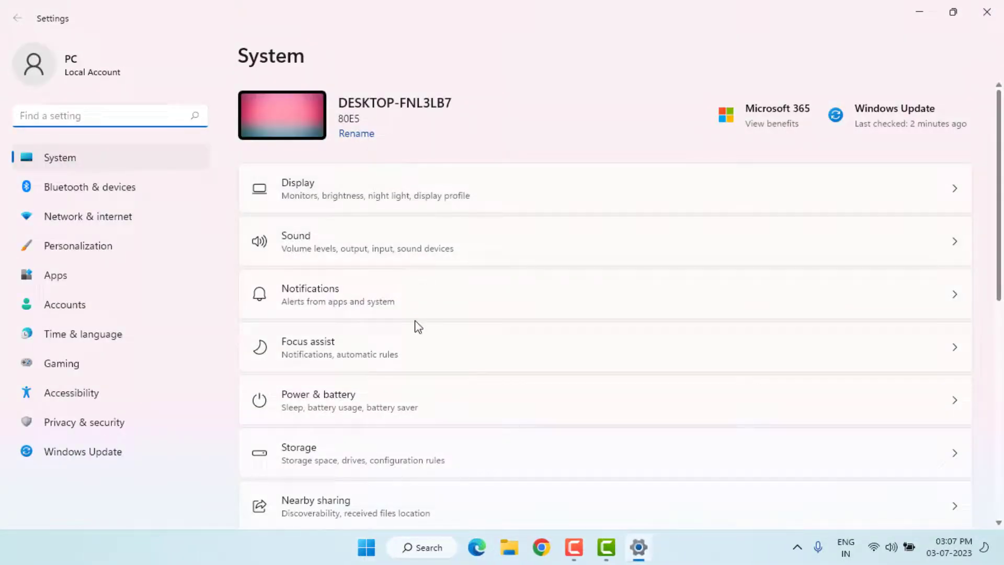
{"action": "scroll", "coordinate": [403, 332], "scroll_direction": "down", "scroll_amount": 5}
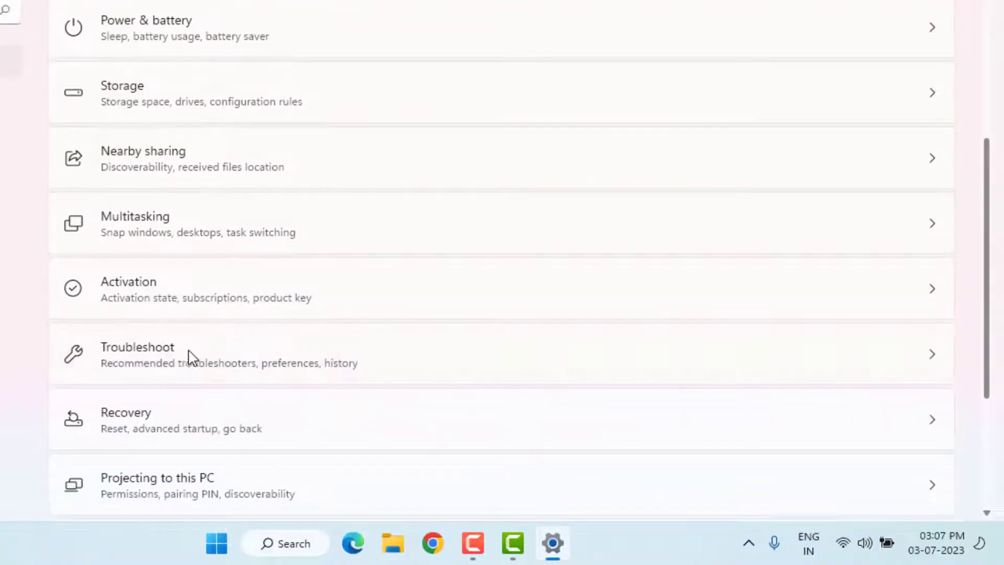
{"action": "left_click", "coordinate": [189, 356]}
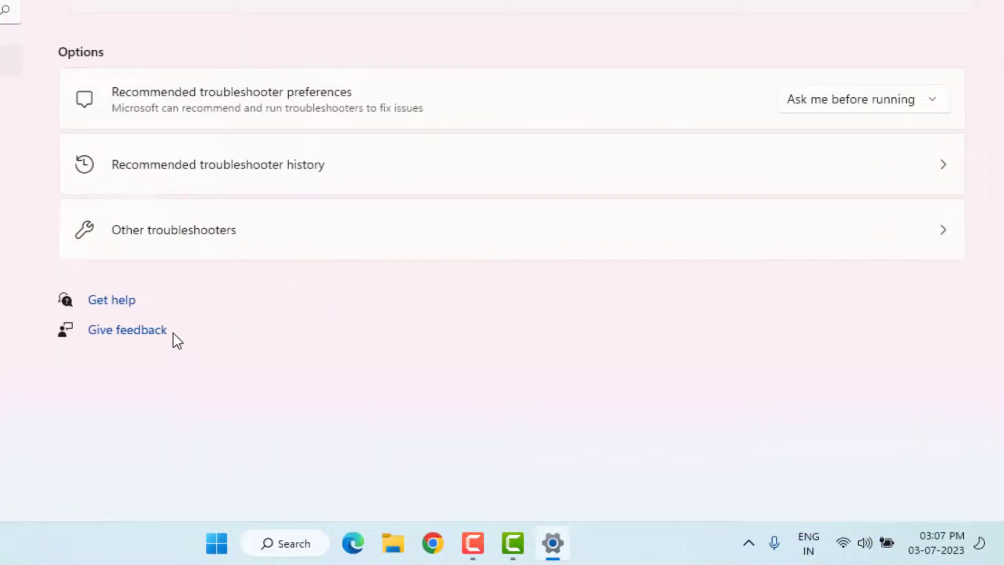
{"action": "left_click", "coordinate": [176, 241]}
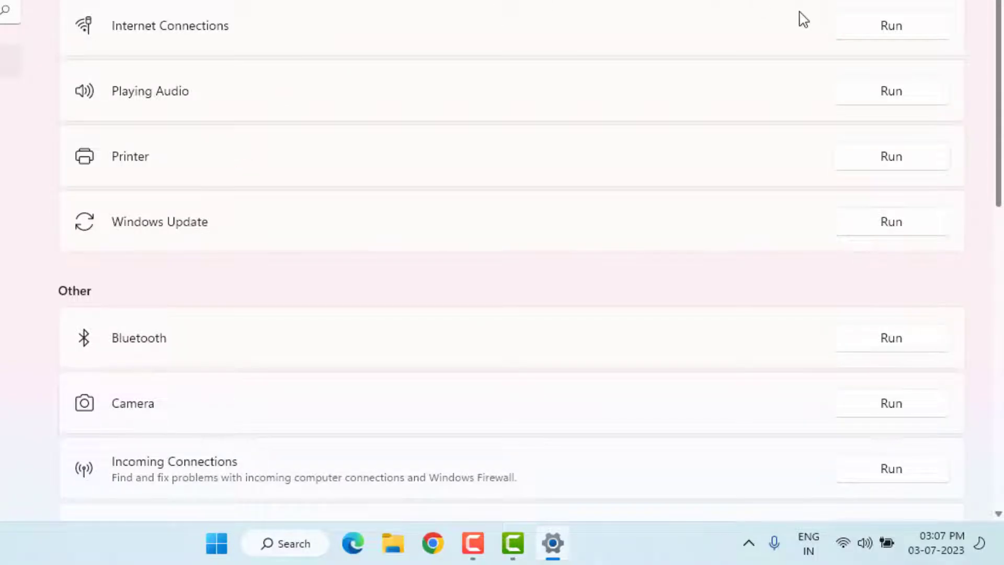
{"action": "left_click", "coordinate": [891, 33]}
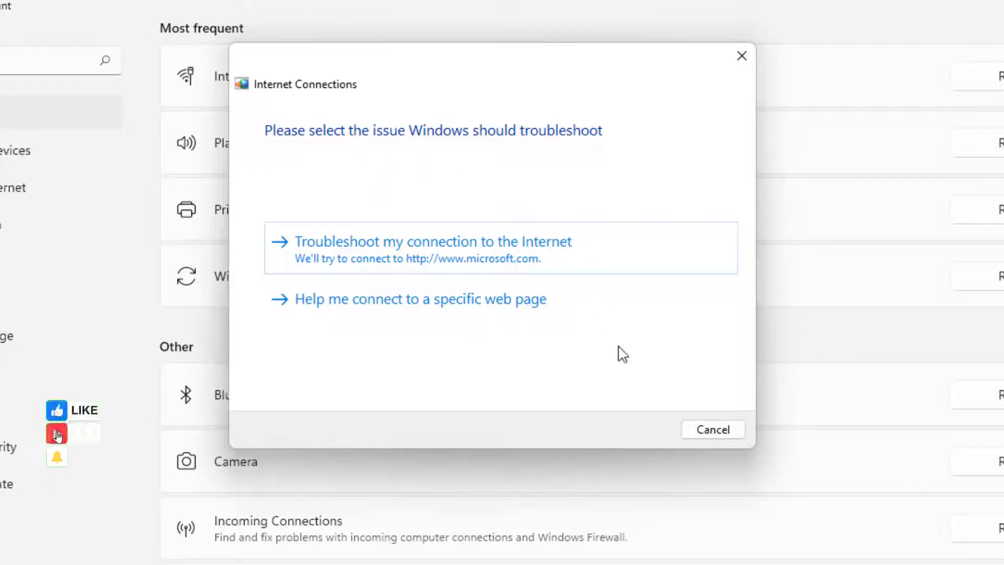
{"action": "left_click", "coordinate": [700, 430]}
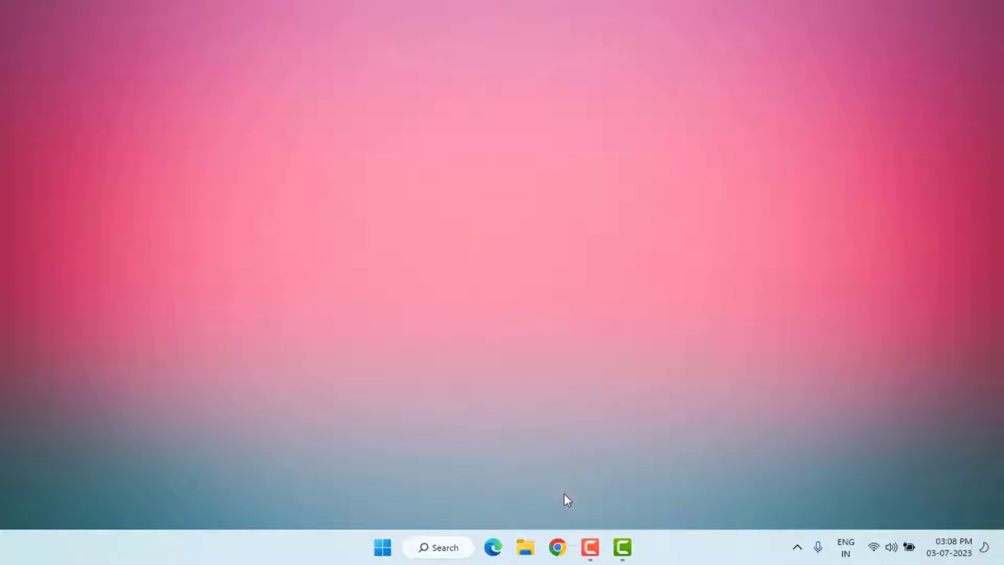
- Switch to Chrome and open the Clear browsing data dialog from its privacy and security settings
{"action": "left_click", "coordinate": [557, 547]}
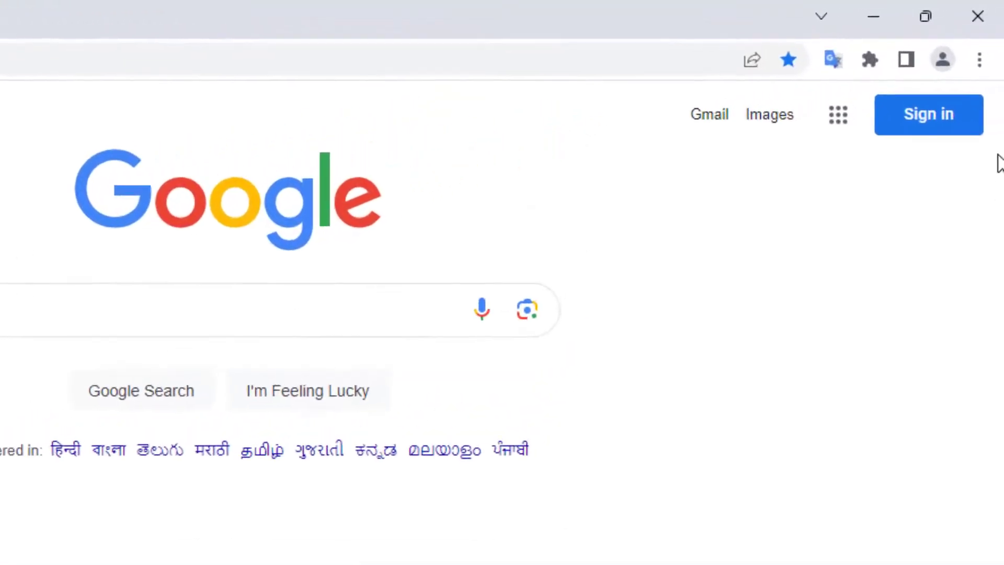
{"action": "left_click", "coordinate": [986, 65]}
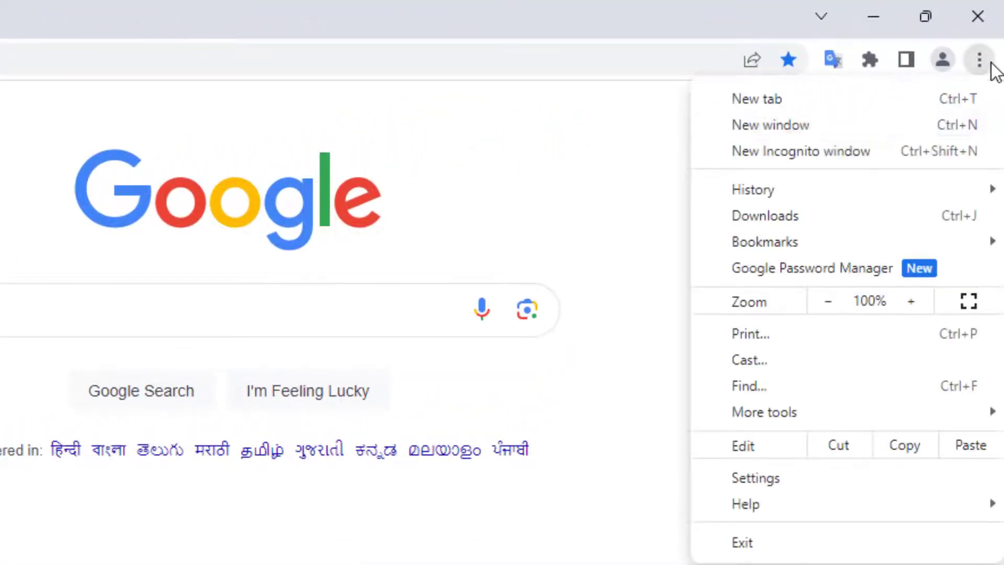
{"action": "left_click", "coordinate": [847, 484]}
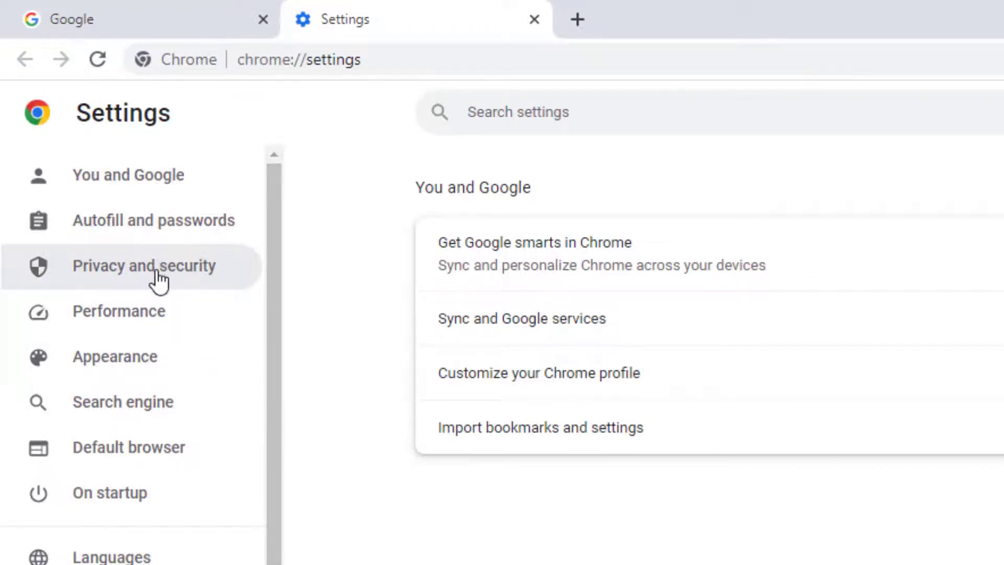
{"action": "left_click", "coordinate": [157, 273]}
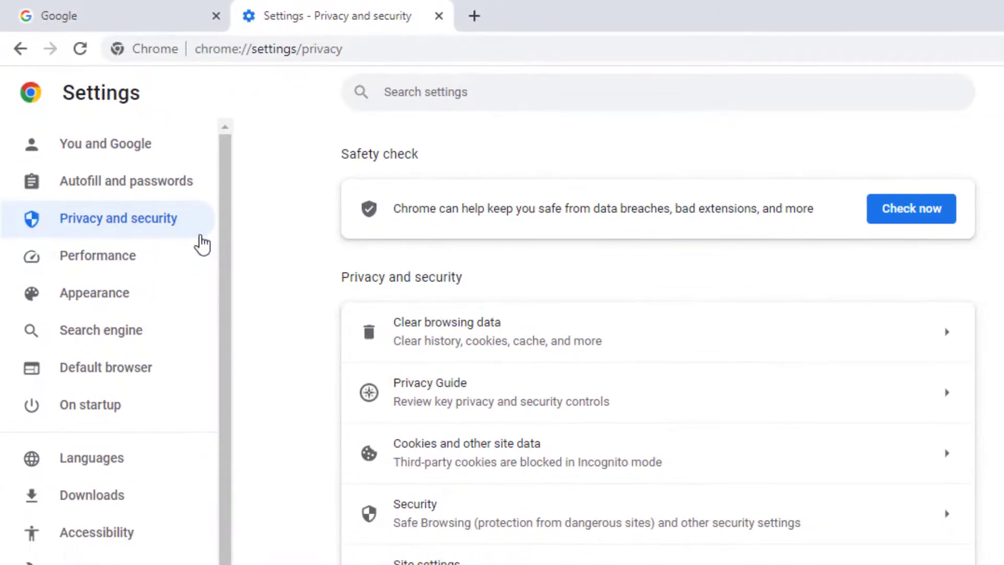
{"action": "left_click", "coordinate": [486, 349]}
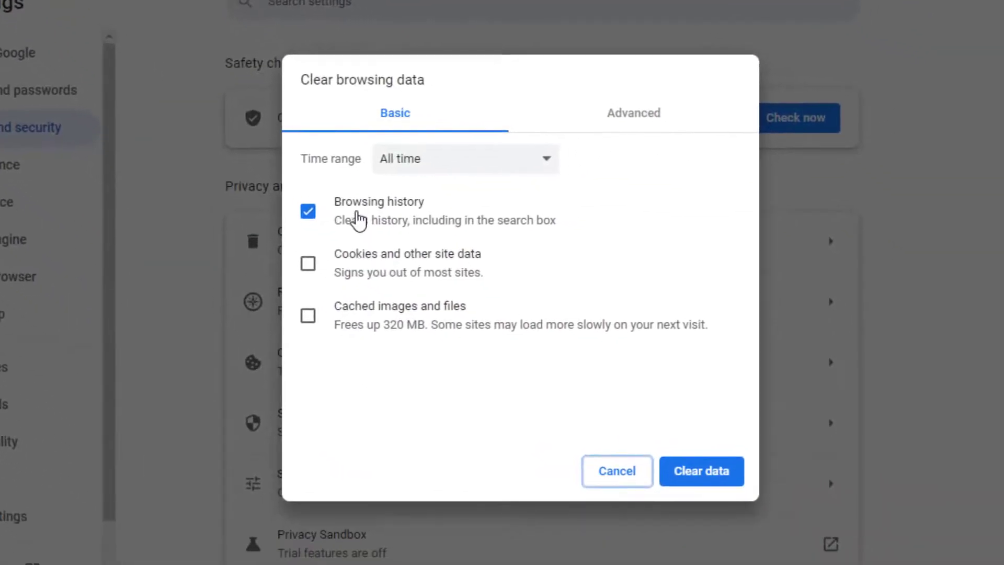
- Clear the browsing history, cookies and other site data, and cached images and files for the All time range
{"action": "left_click", "coordinate": [413, 166]}
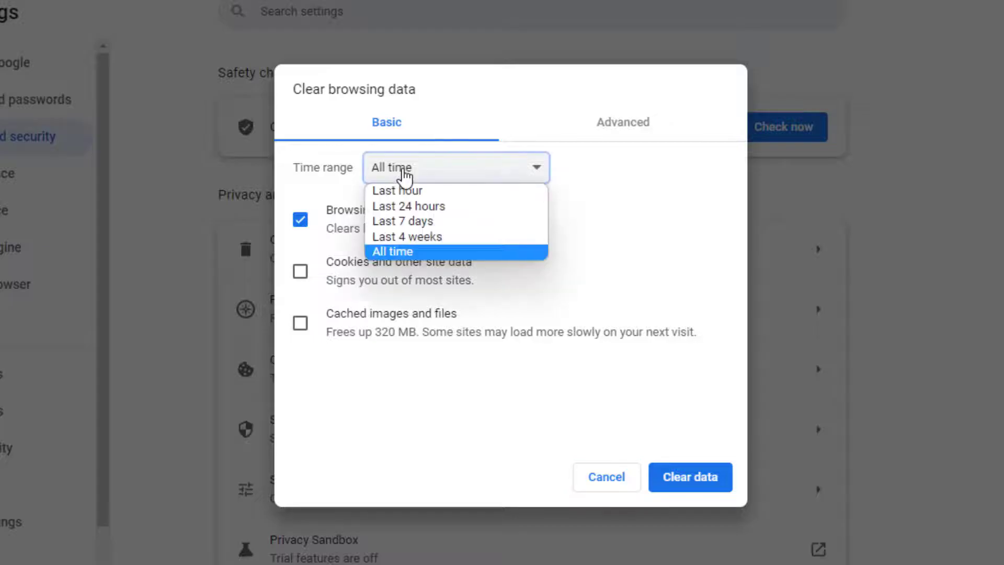
{"action": "left_click", "coordinate": [406, 252]}
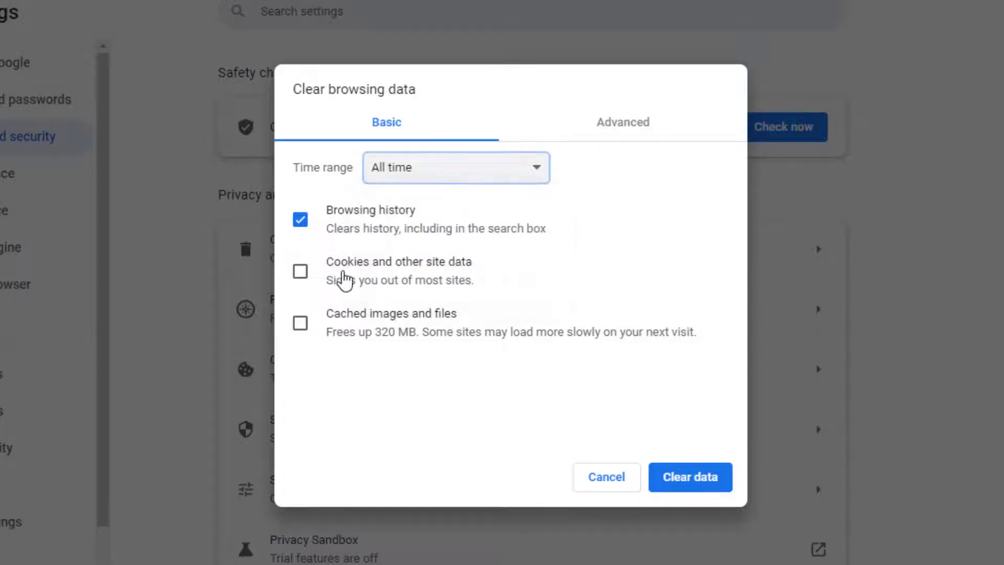
{"action": "left_click", "coordinate": [301, 271]}
{"action": "left_click", "coordinate": [302, 323]}
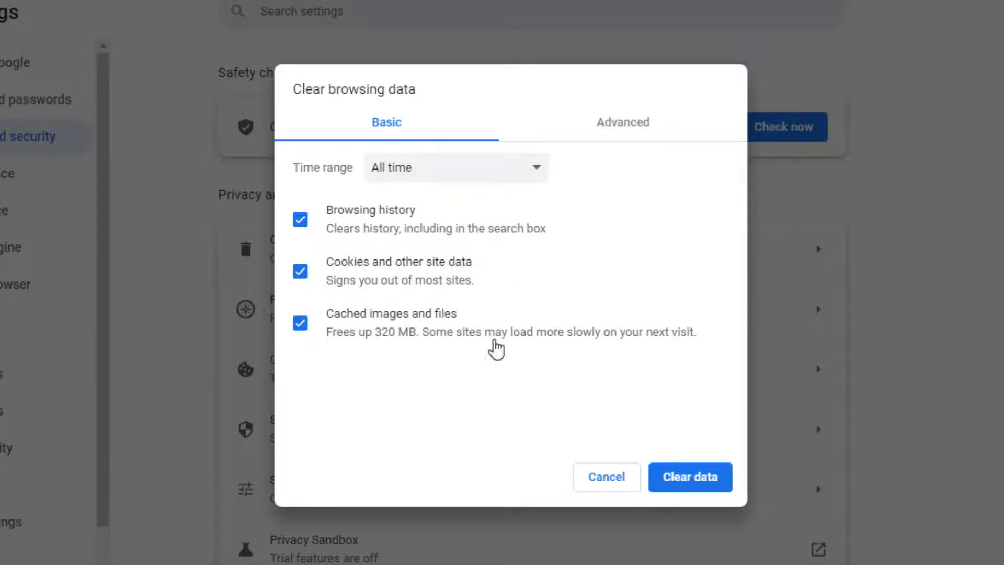
{"action": "left_click", "coordinate": [686, 477]}
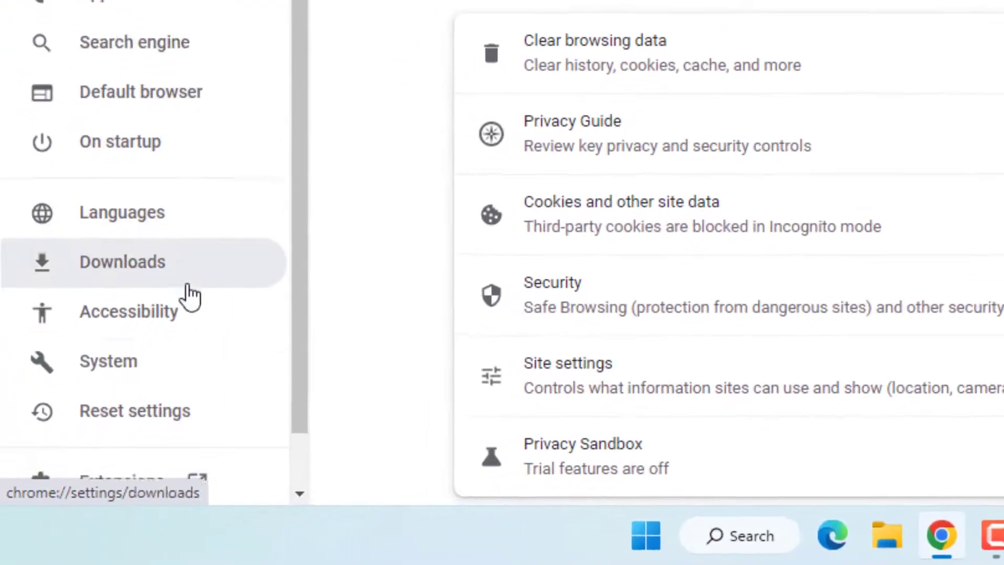
- Open the About Chrome page in the browser settings
{"action": "scroll", "coordinate": [188, 287], "scroll_direction": "down", "scroll_amount": 2}
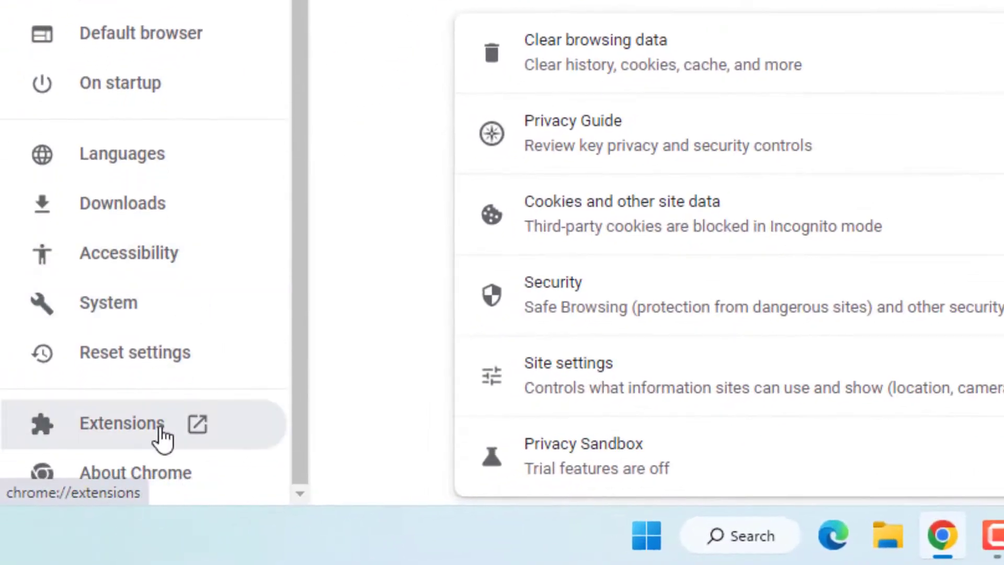
{"action": "left_click", "coordinate": [157, 488]}
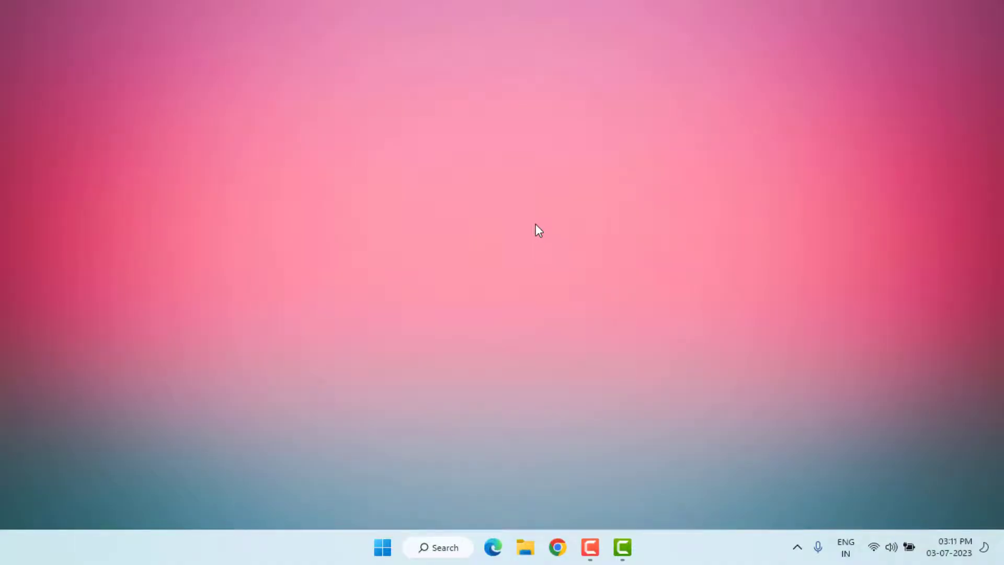
- Open Control Panel and go through the Network and Sharing Center to the network adapter settings
{"action": "key", "text": "super"}
{"action": "type", "text": "control"}
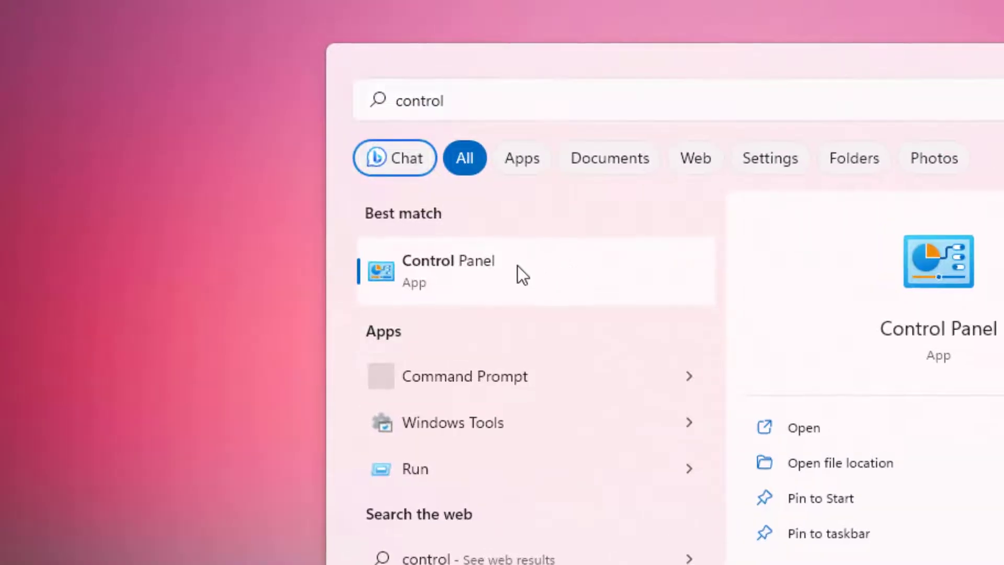
{"action": "left_click", "coordinate": [517, 265]}
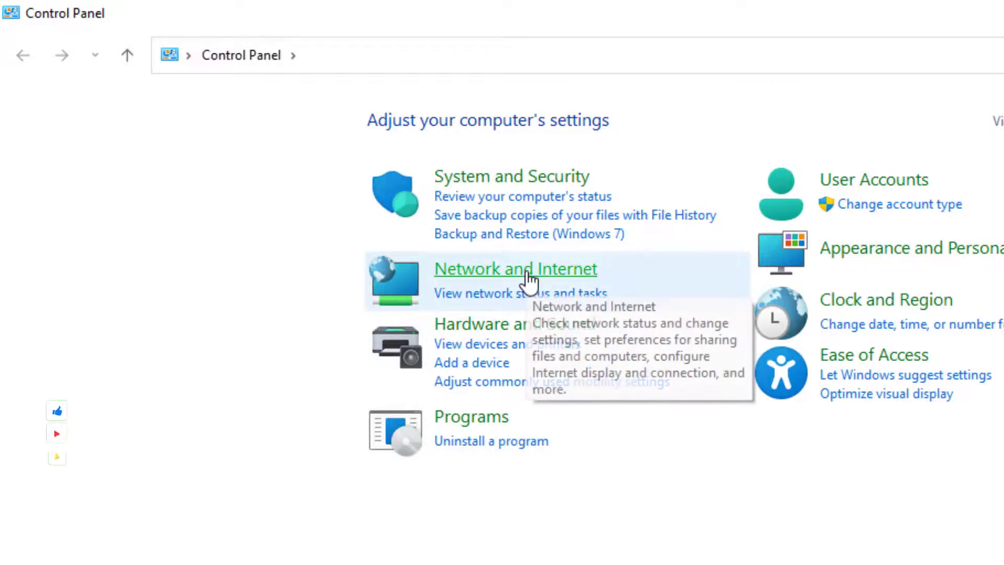
{"action": "left_click", "coordinate": [528, 281]}
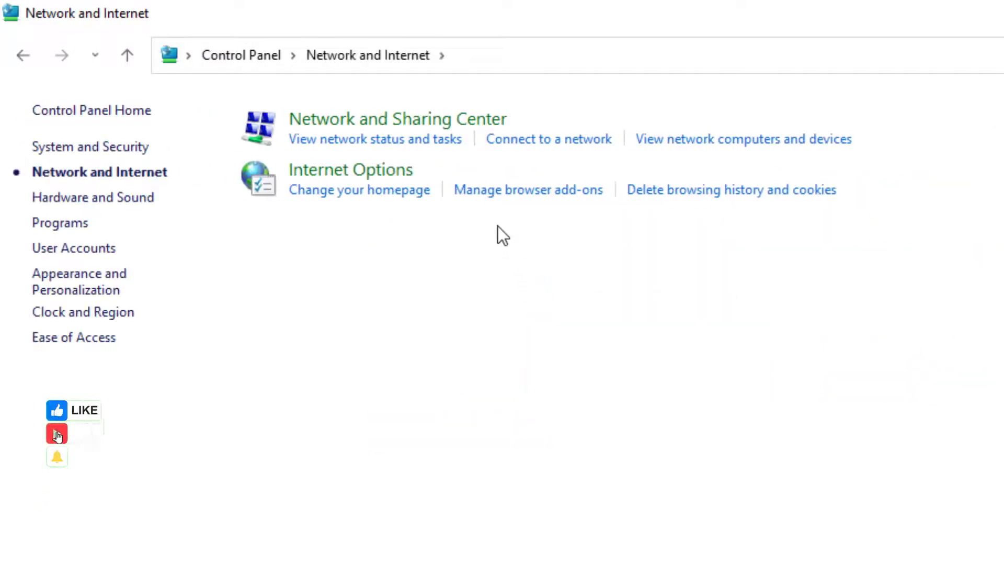
{"action": "left_click", "coordinate": [406, 124]}
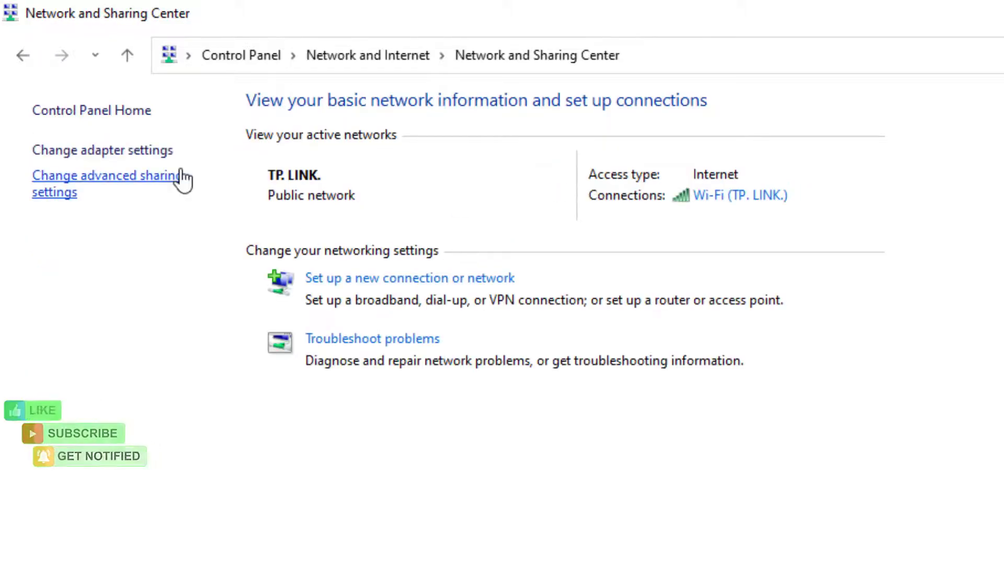
{"action": "left_click", "coordinate": [141, 151]}
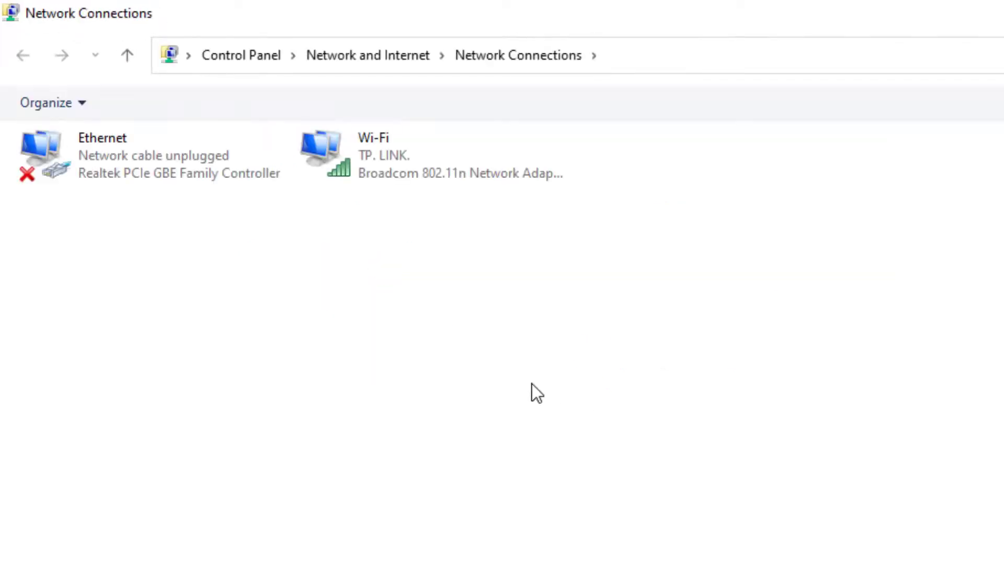
- Set the Wi-Fi adapter's IPv4 DNS servers to 8.8.8.8 preferred and 8.8.4.4 alternate, and save the connection properties
{"action": "left_click", "coordinate": [402, 163]}
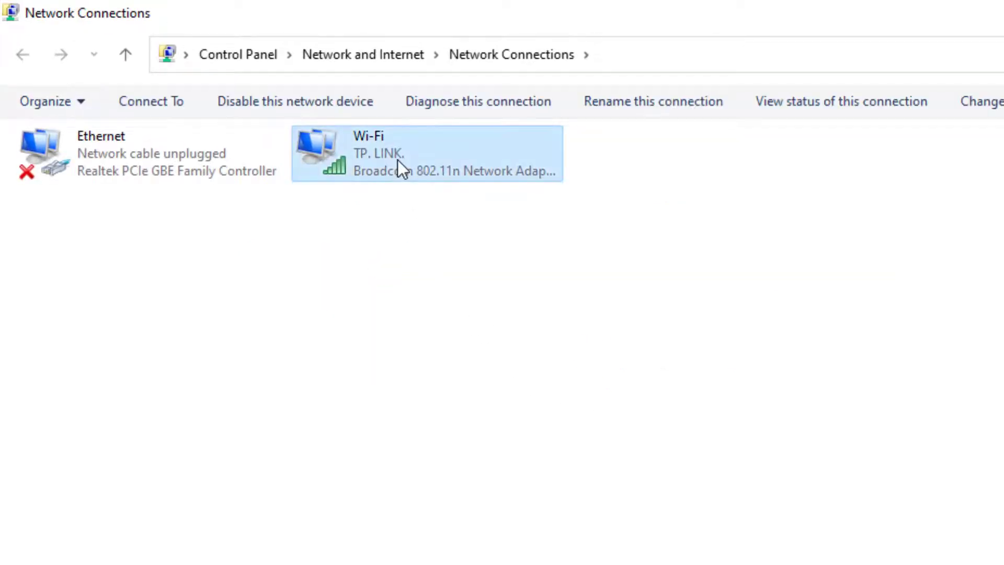
{"action": "right_click", "coordinate": [398, 159]}
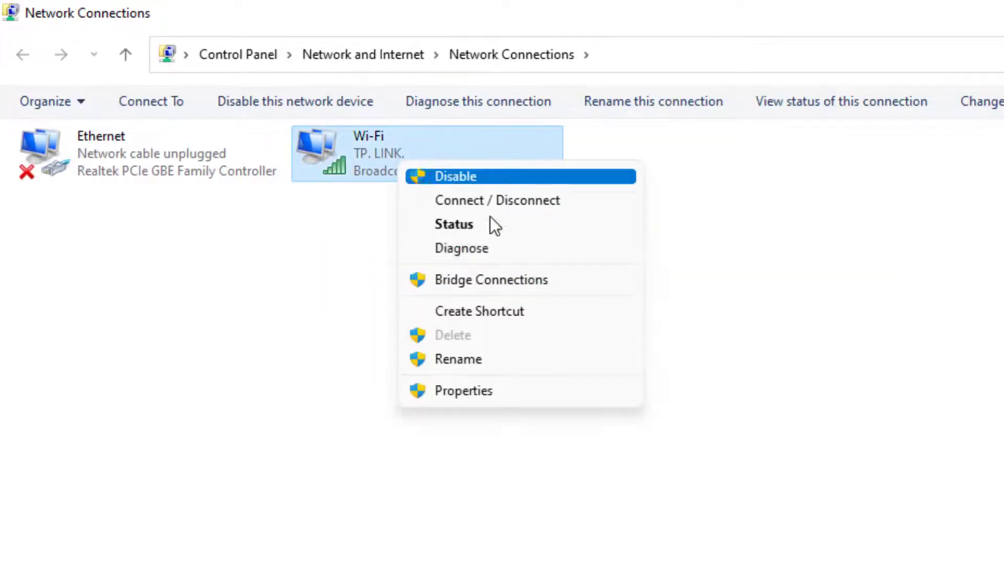
{"action": "left_click", "coordinate": [519, 385]}
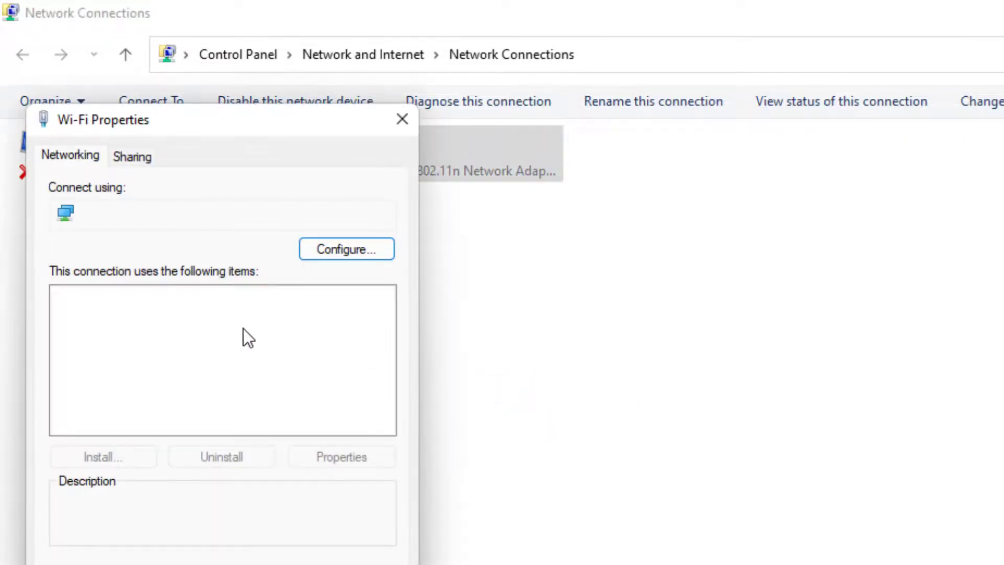
{"action": "left_click", "coordinate": [184, 350]}
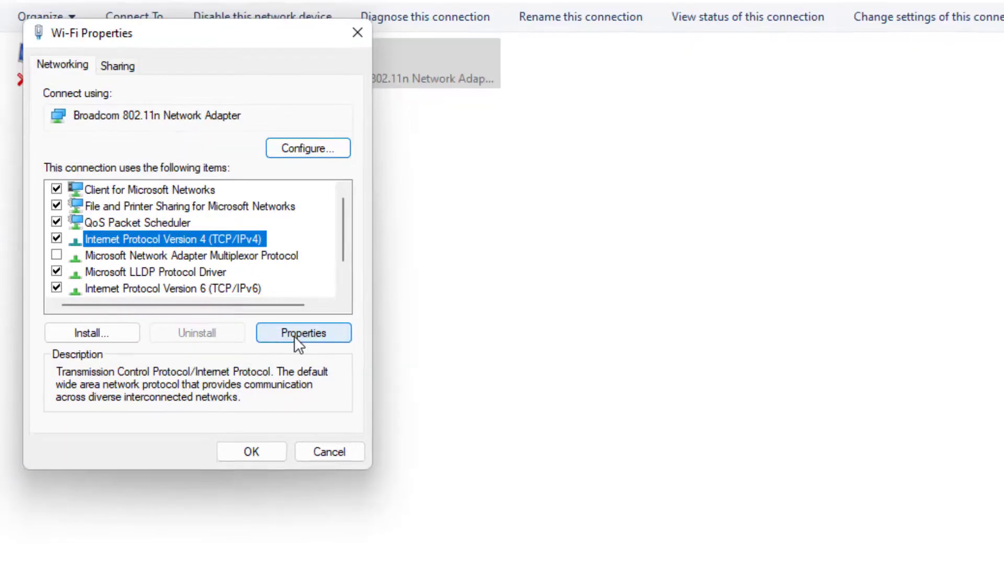
{"action": "left_click", "coordinate": [295, 335]}
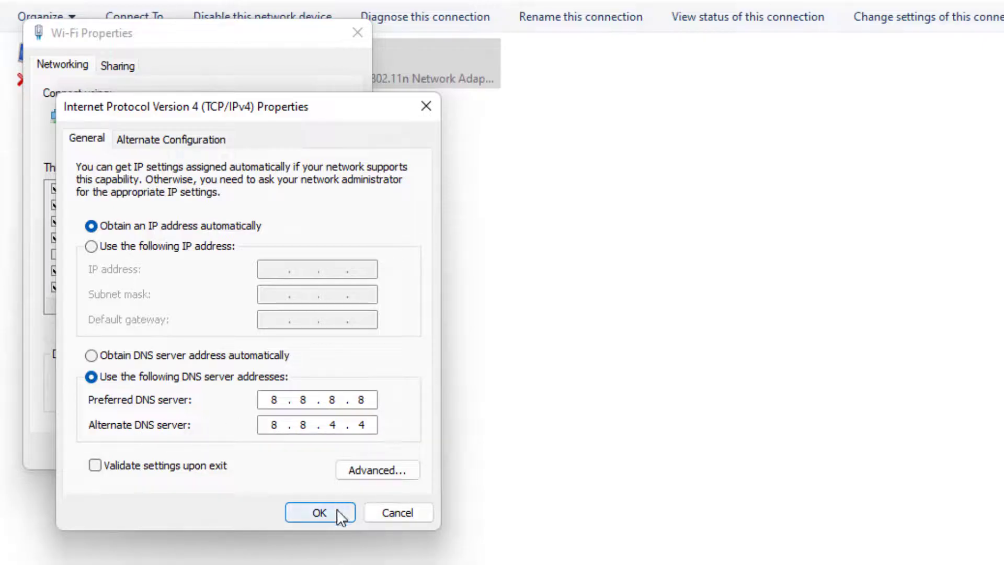
{"action": "left_click", "coordinate": [320, 512]}
{"action": "left_click", "coordinate": [261, 452]}
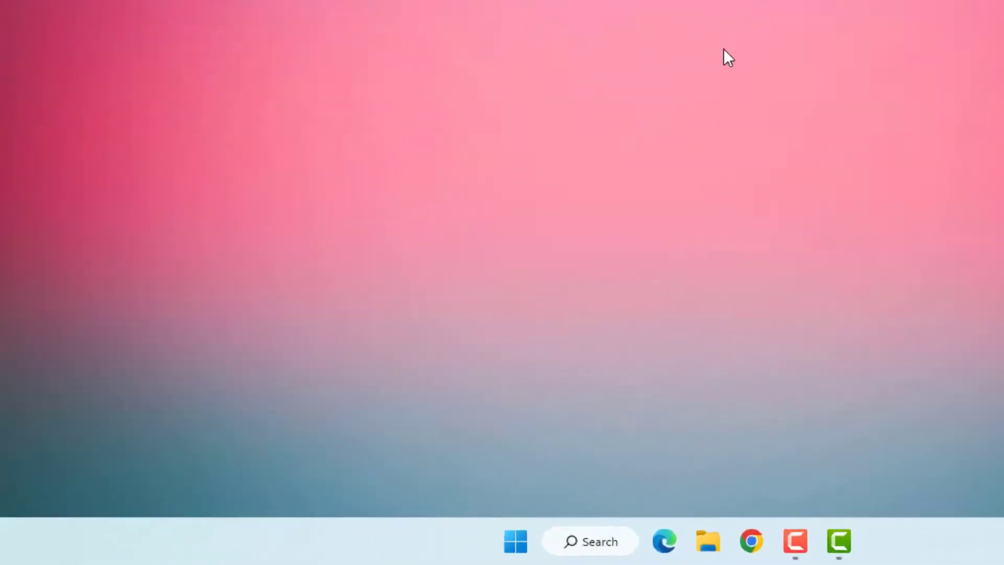
- Open System Configuration by running the msconfig command
{"action": "key", "text": "super+r"}
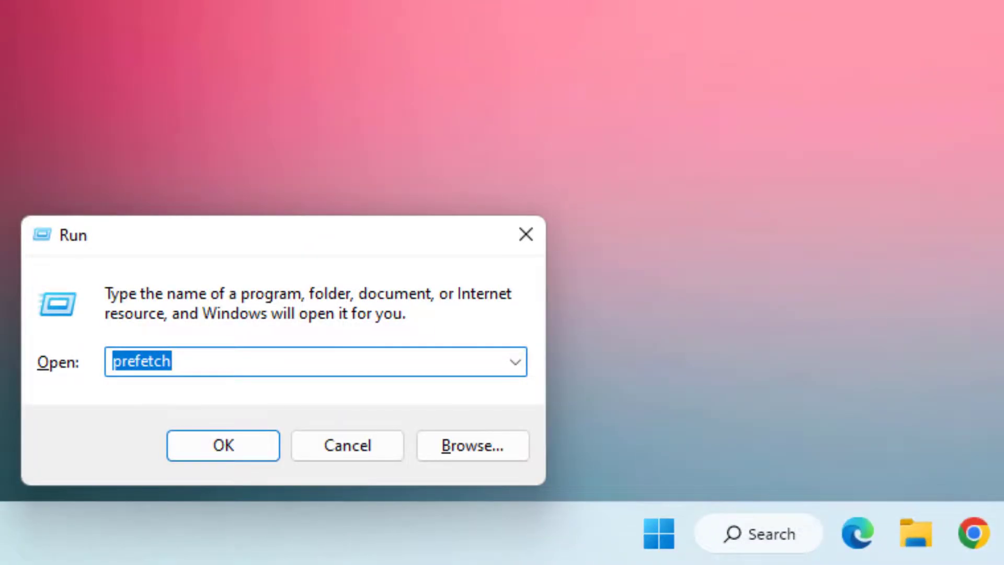
{"action": "type", "text": "ms"}
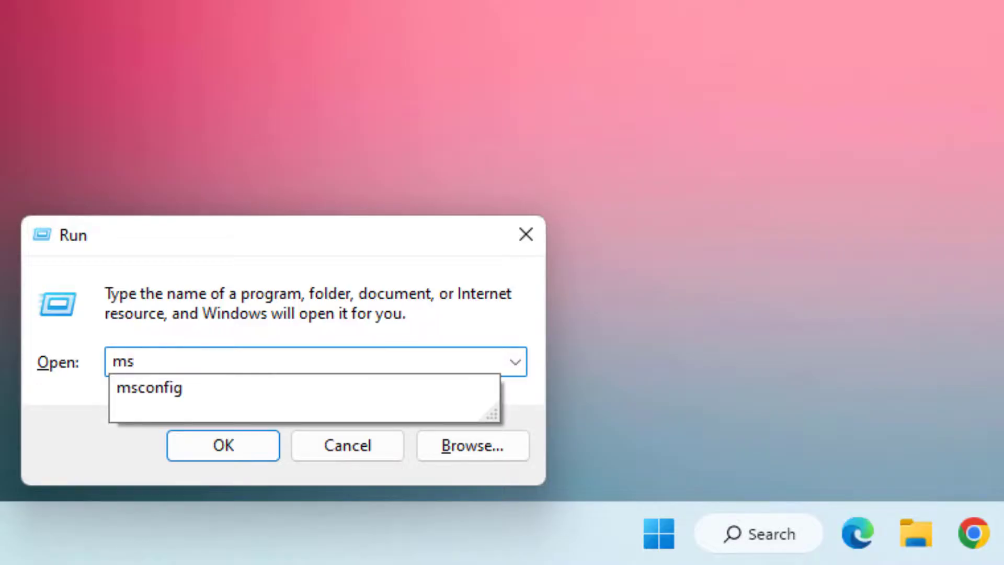
{"action": "key", "text": "Down"}
{"action": "key", "text": "Return"}
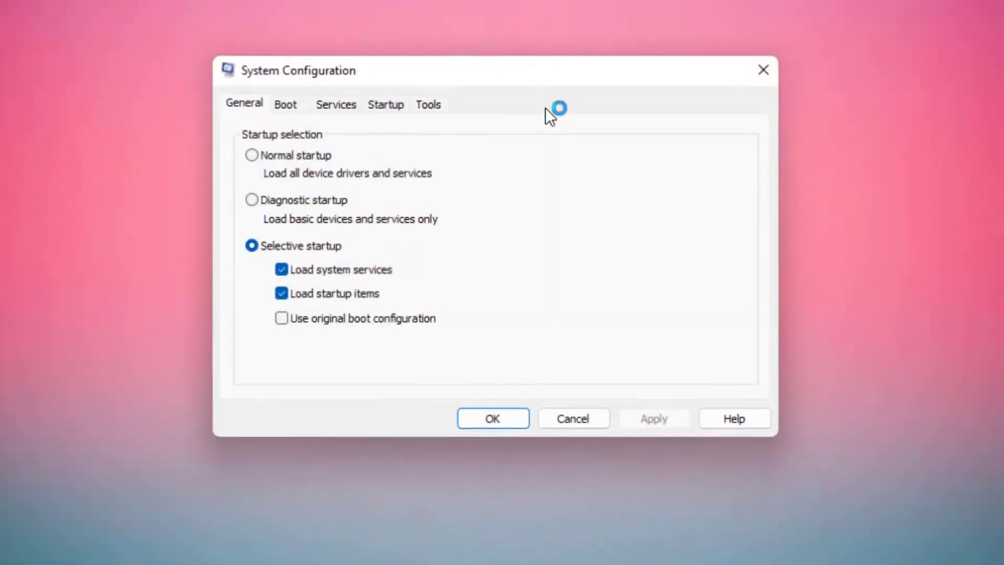
- Hide all Microsoft services, disable all the remaining services, apply the change and restart the computer
{"action": "left_click", "coordinate": [322, 114]}
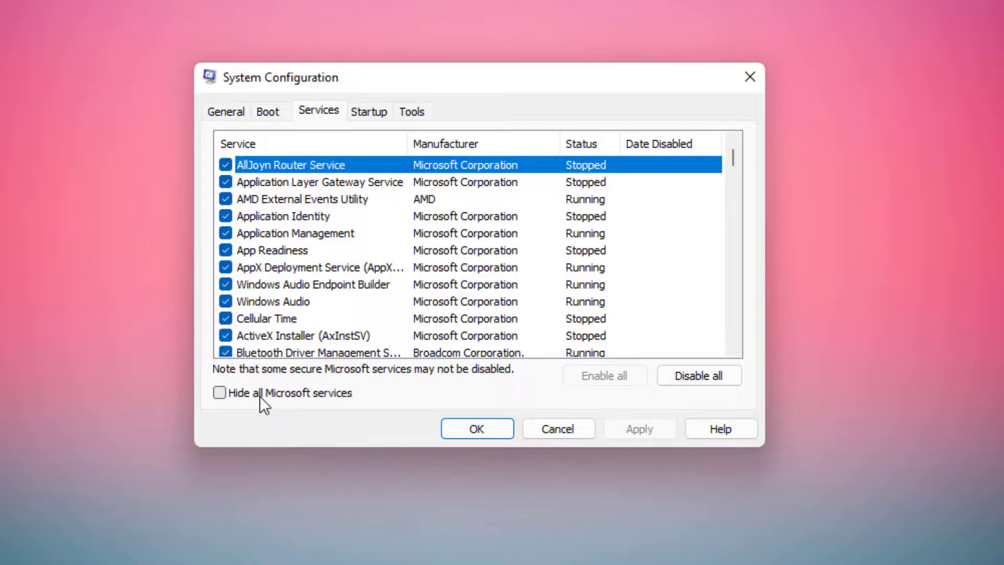
{"action": "left_click", "coordinate": [233, 395]}
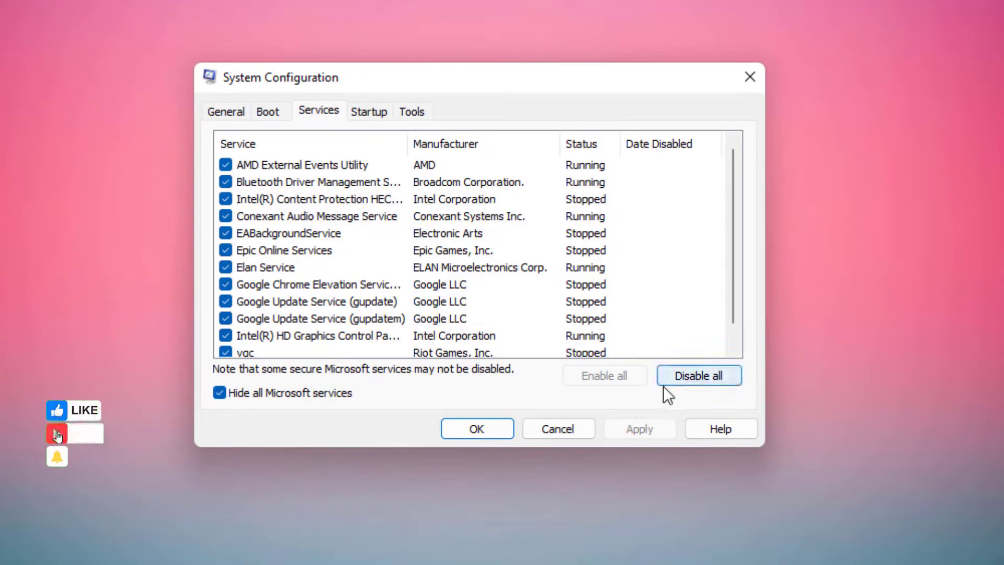
{"action": "left_click", "coordinate": [689, 377]}
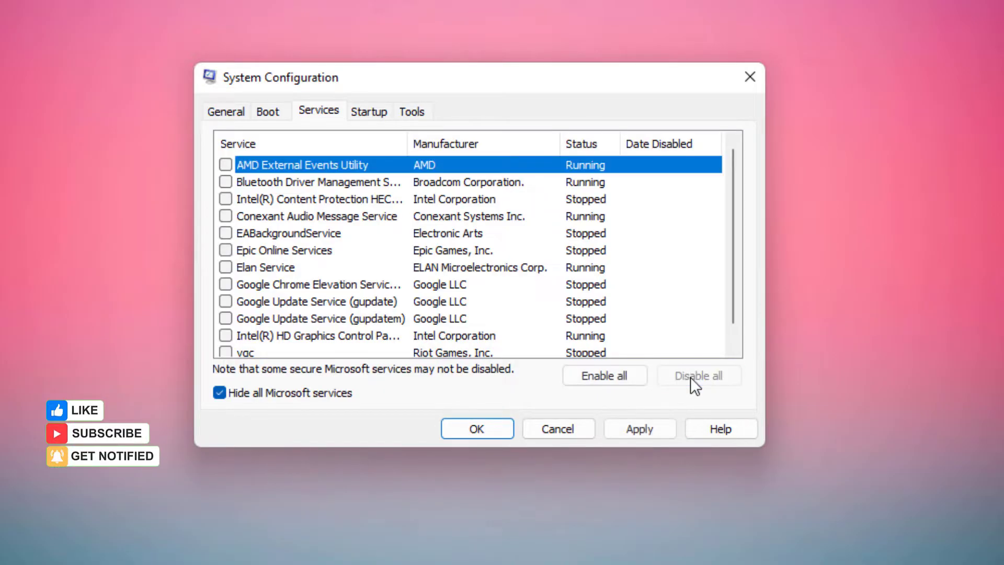
{"action": "left_click", "coordinate": [648, 428]}
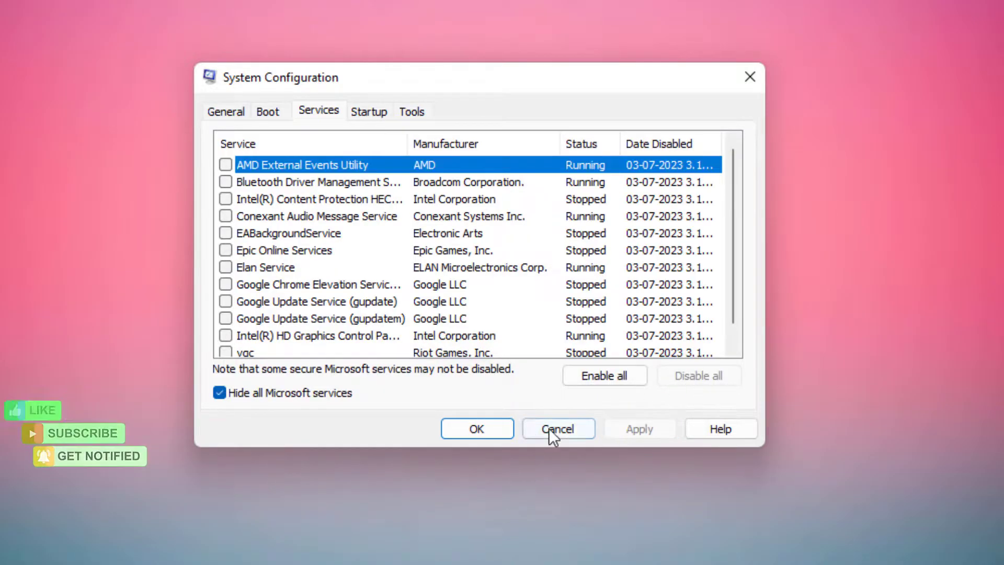
{"action": "left_click", "coordinate": [497, 427]}
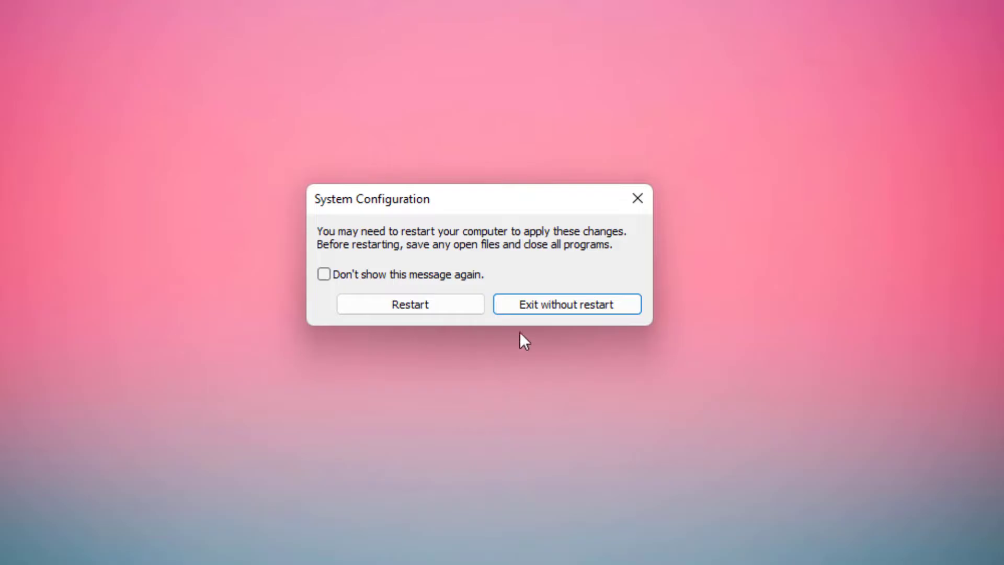
{"action": "left_click", "coordinate": [419, 303]}
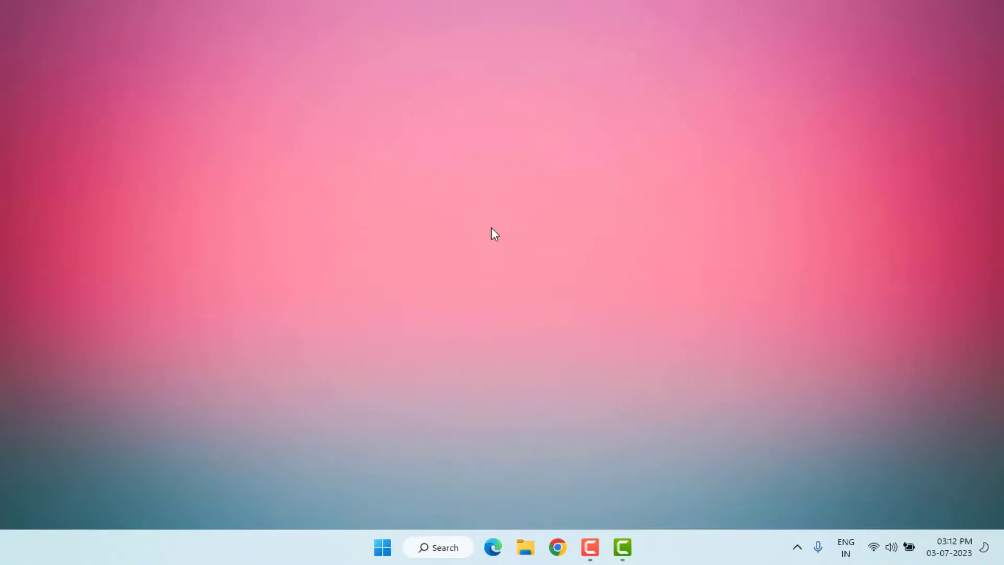